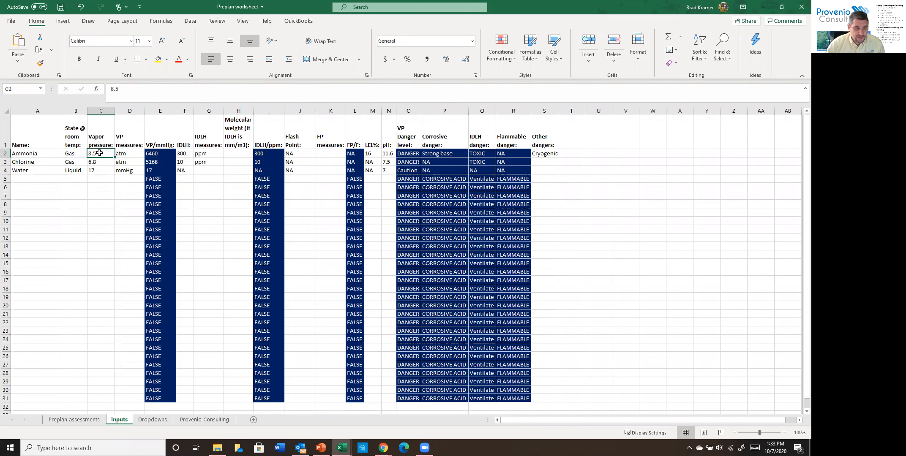
- Review Ammonia's vapor pressure and IDLH entries on the Inputs sheet, including their unit options, molecular weight column and conversion formulas
click(131, 154)
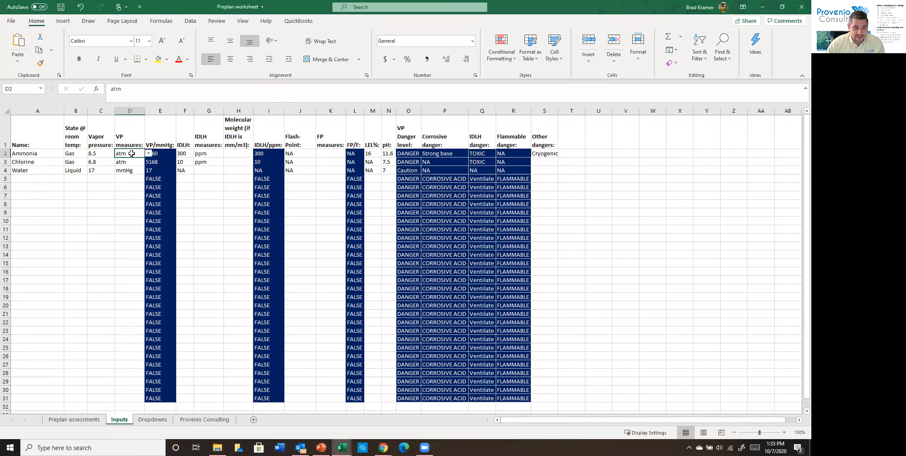
click(149, 155)
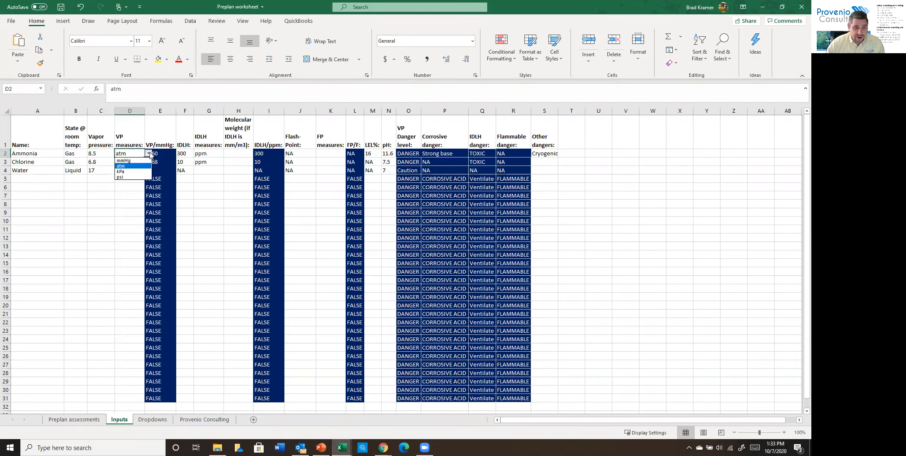
click(137, 166)
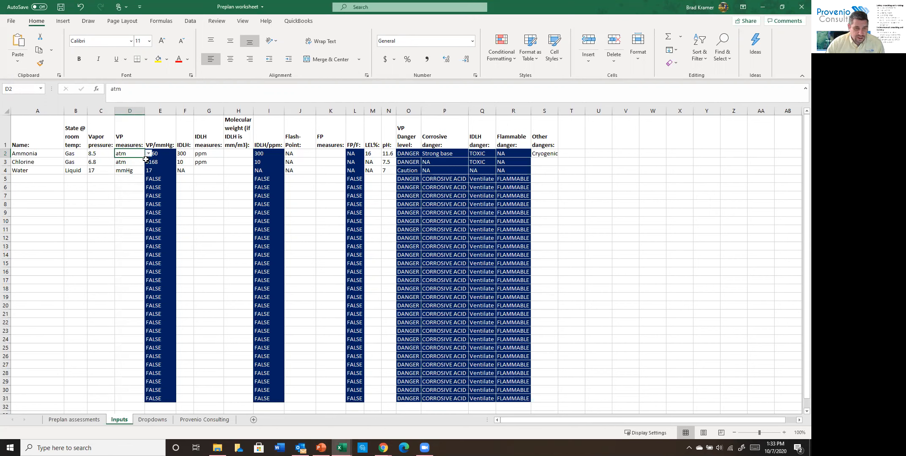
click(163, 154)
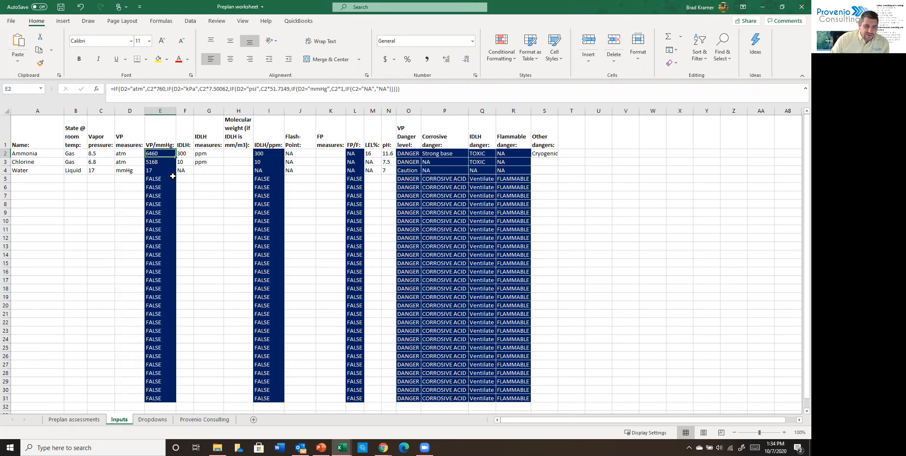
click(184, 153)
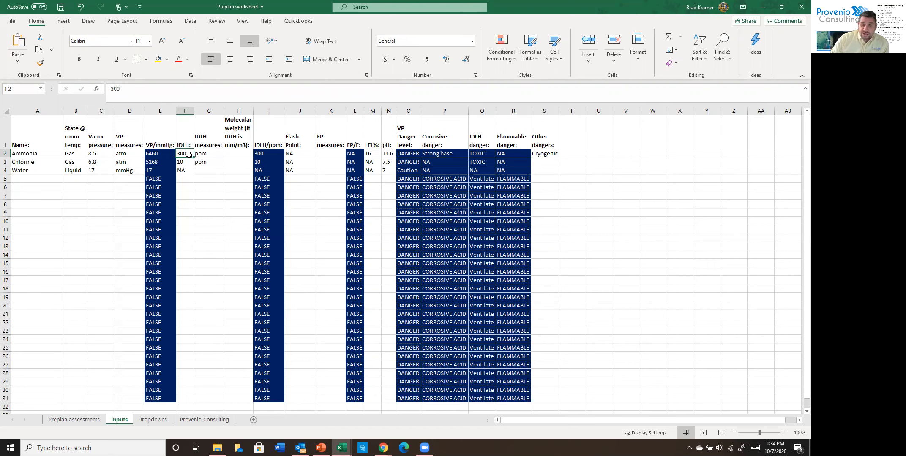
click(203, 154)
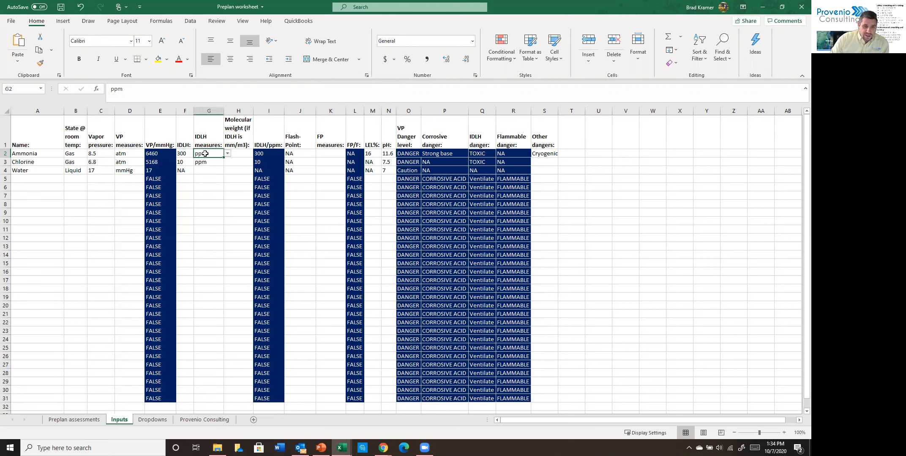
click(228, 155)
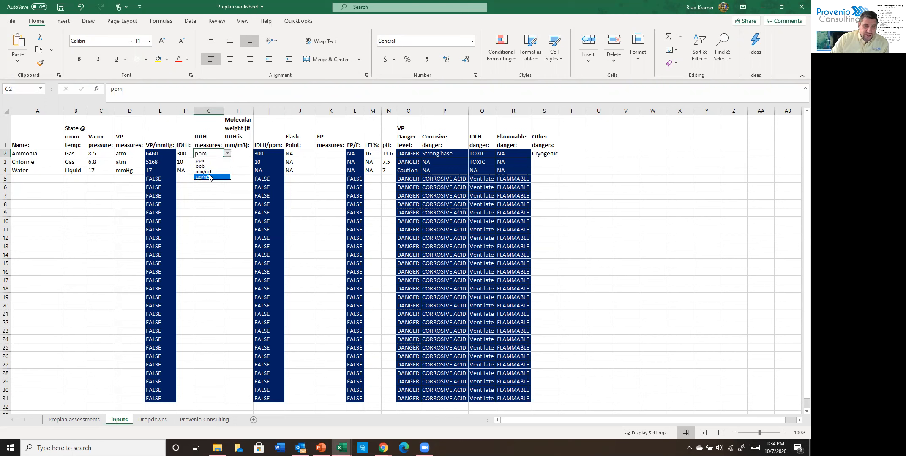
click(209, 154)
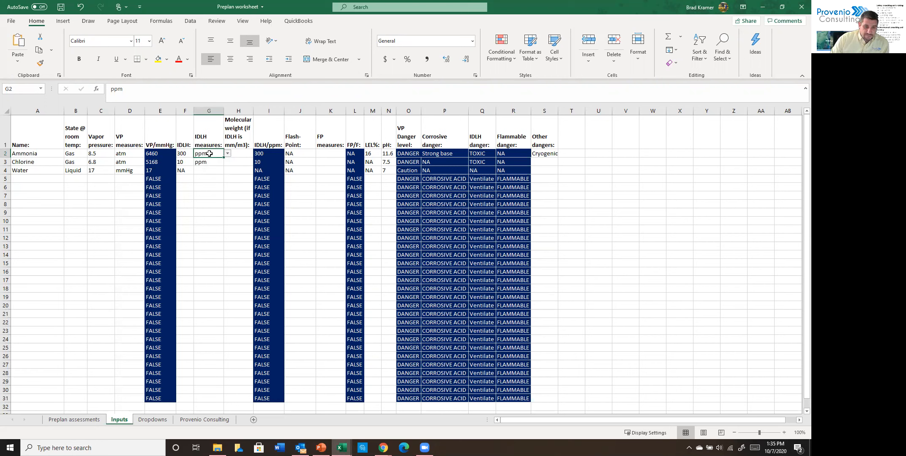
click(239, 161)
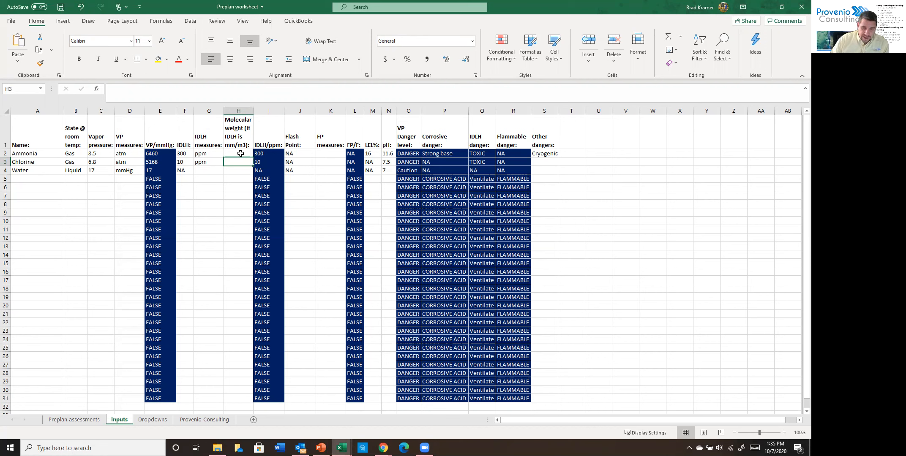
click(273, 153)
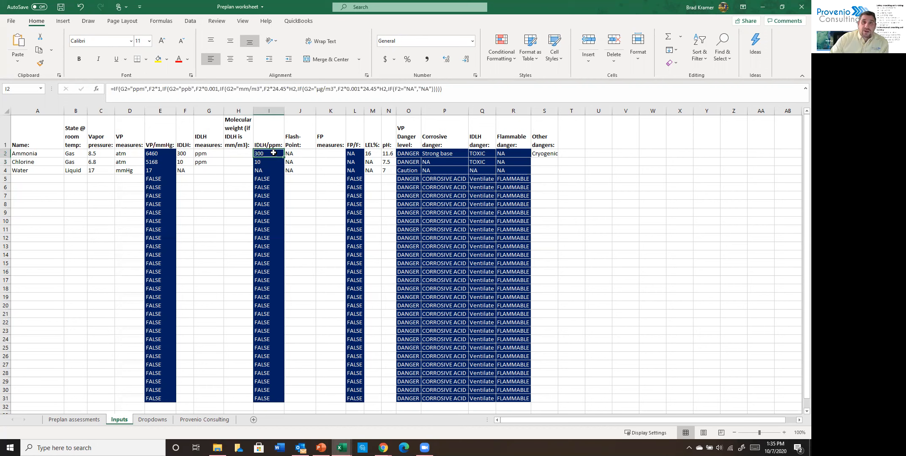
- Review Ammonia's flash-point entry and its temperature unit options, plus the LEL, pH and other dangers entries
click(310, 153)
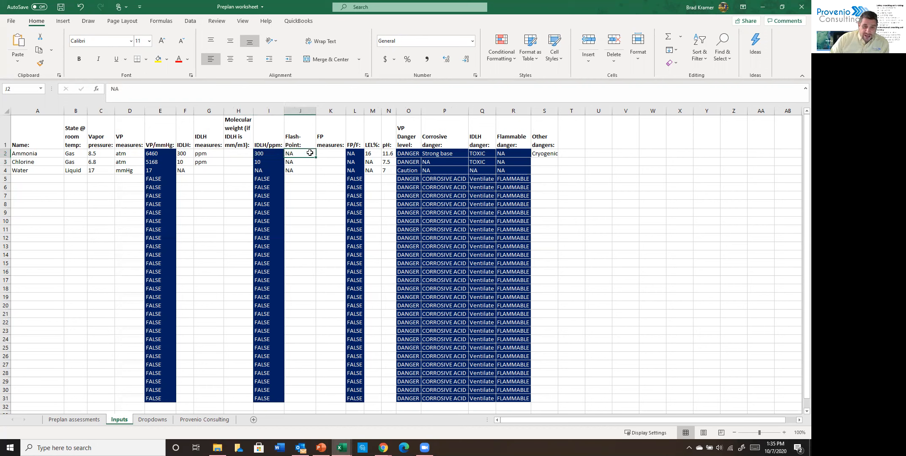
click(333, 154)
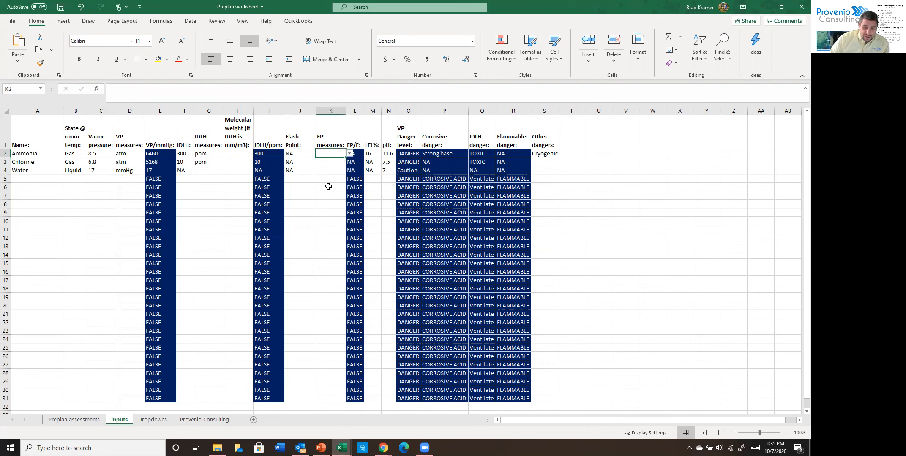
click(349, 153)
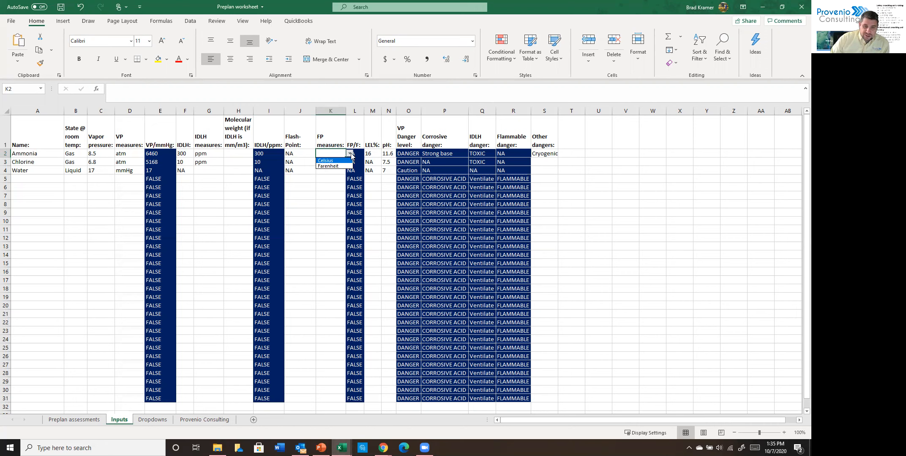
click(351, 155)
click(353, 177)
click(376, 154)
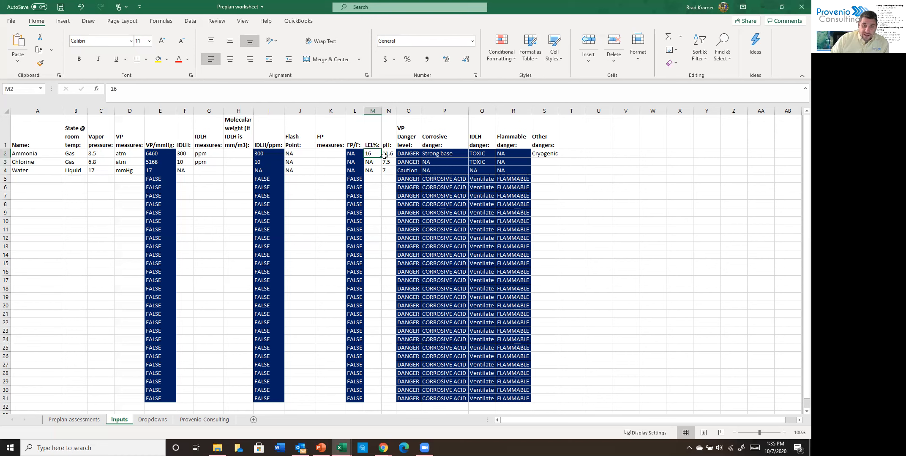
click(386, 155)
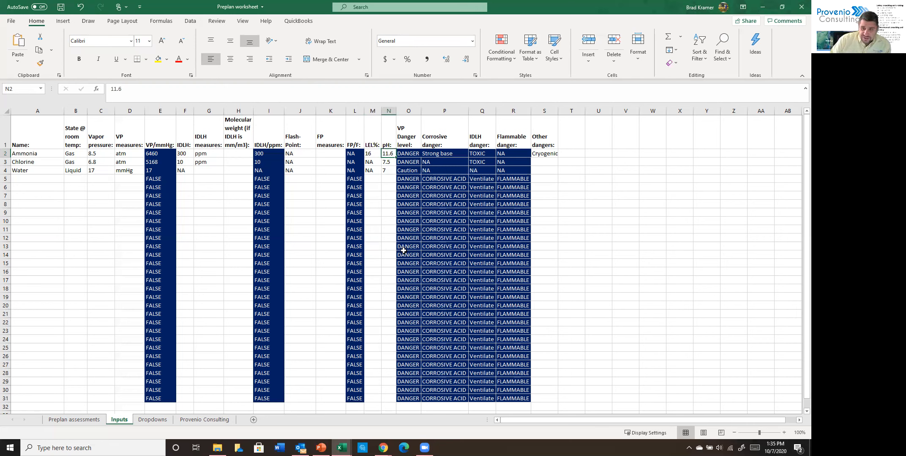
click(551, 154)
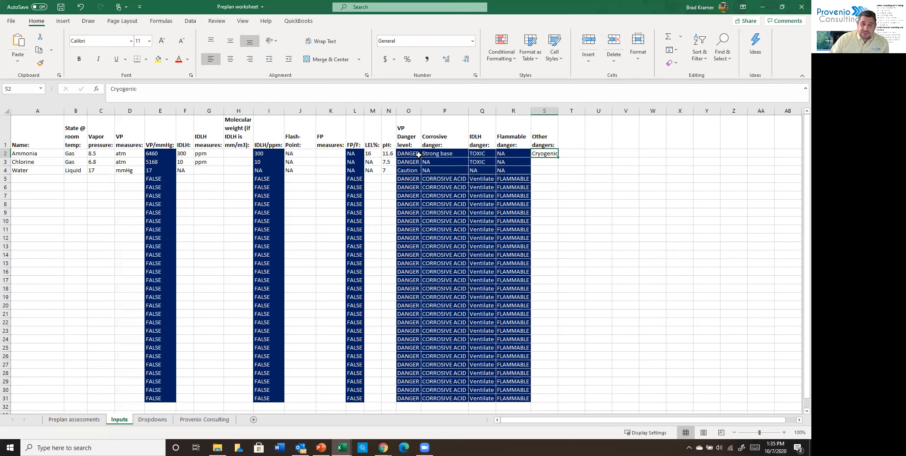
- Examine the Water row on the Inputs sheet, from state options and vapor pressure conversion through IDLH, flash-point, LEL and pH
click(34, 170)
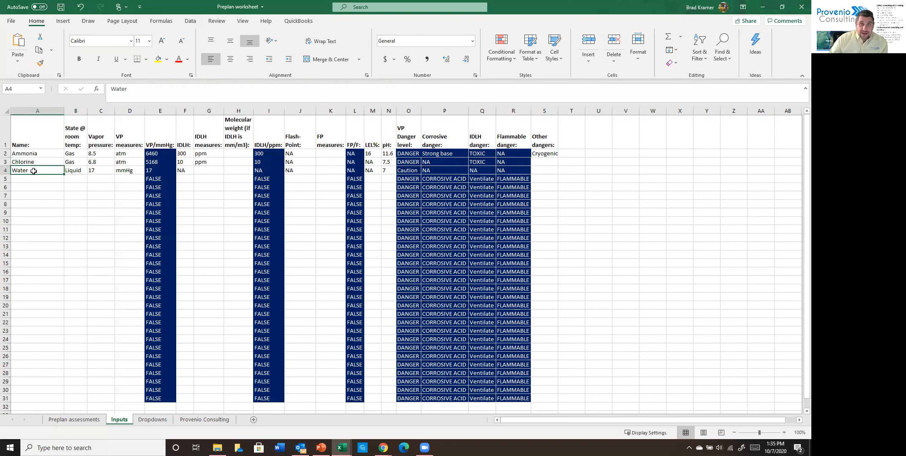
click(73, 169)
click(90, 174)
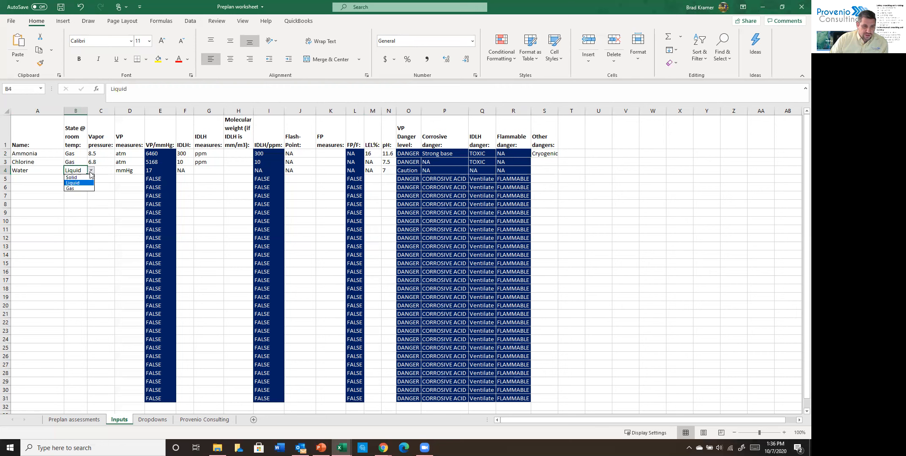
click(90, 173)
click(103, 170)
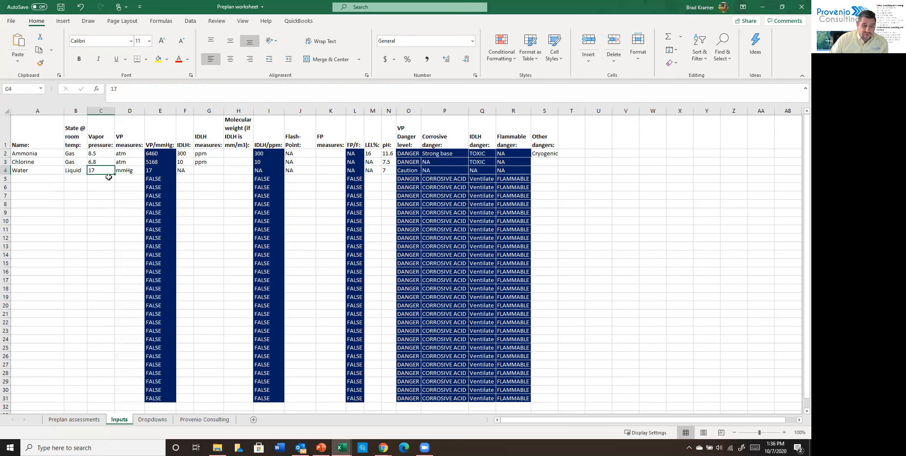
click(129, 171)
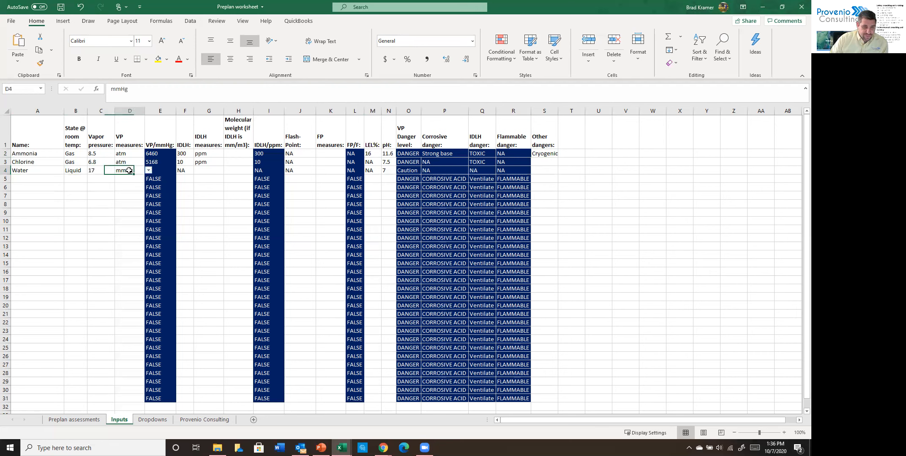
click(153, 187)
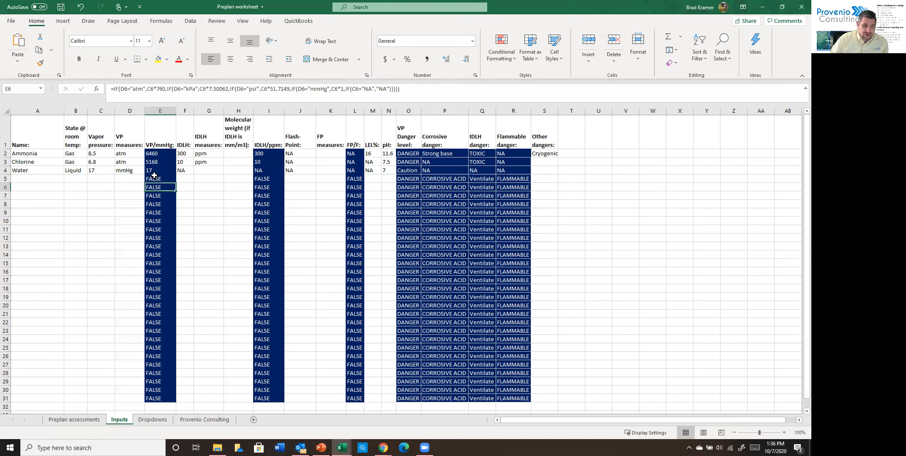
click(158, 171)
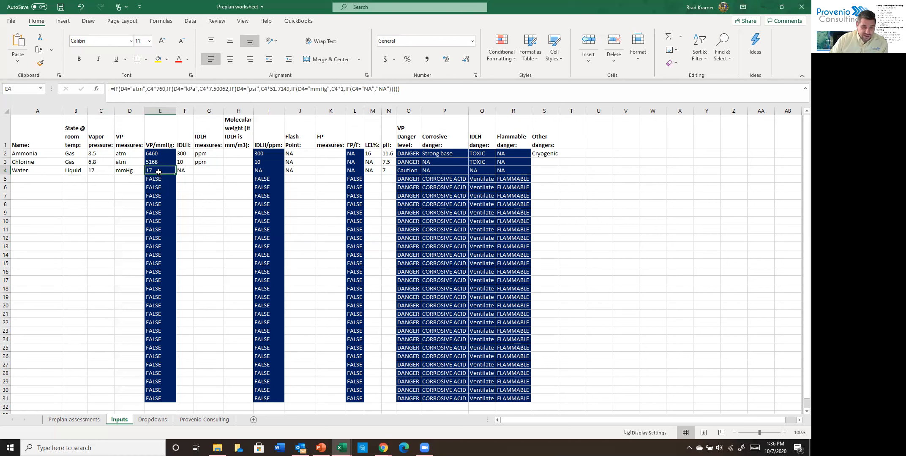
click(186, 170)
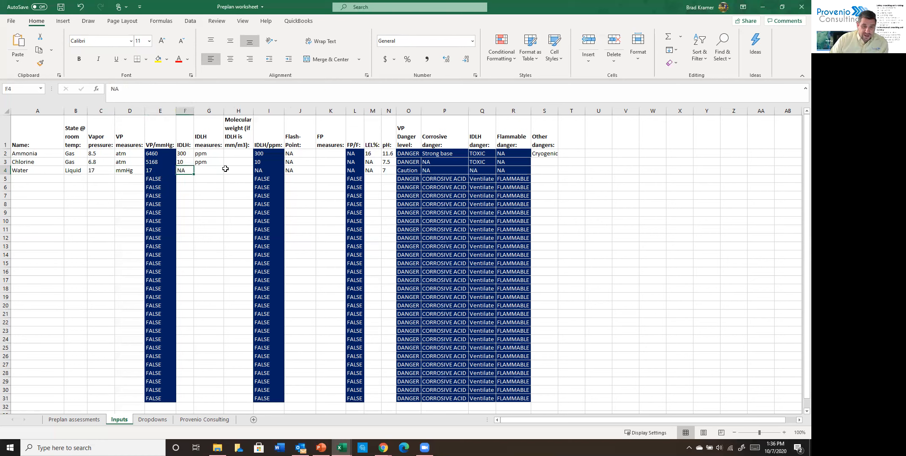
click(296, 171)
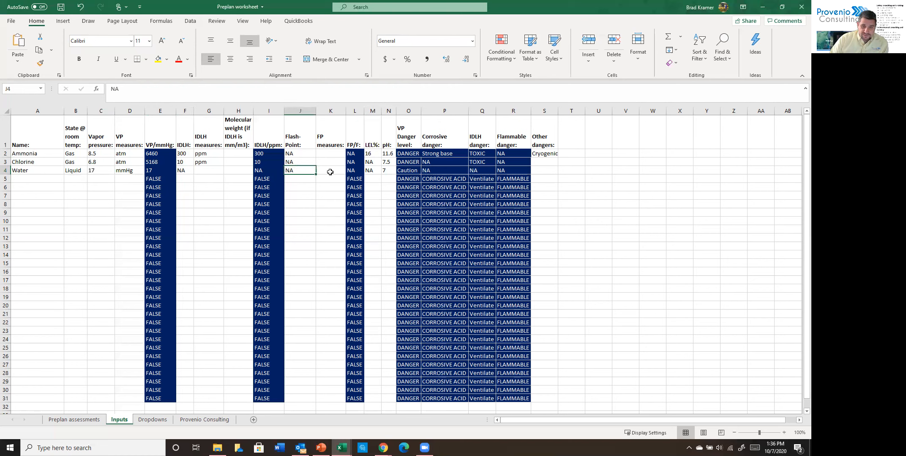
click(374, 171)
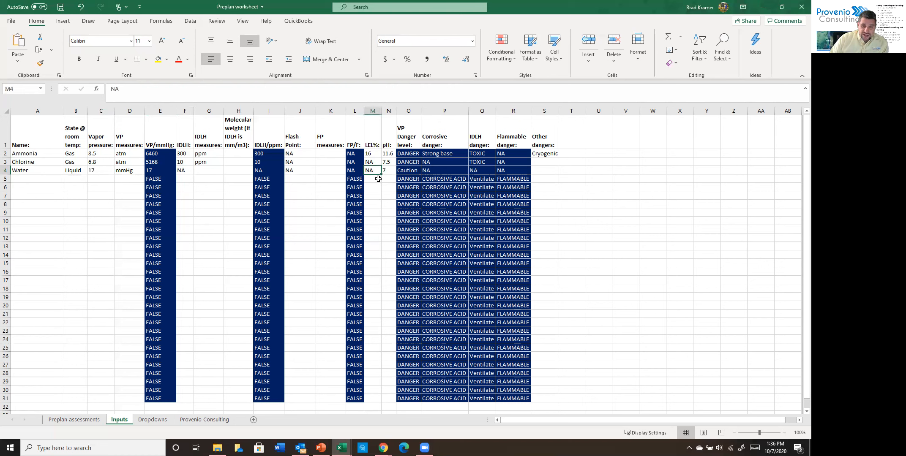
click(384, 170)
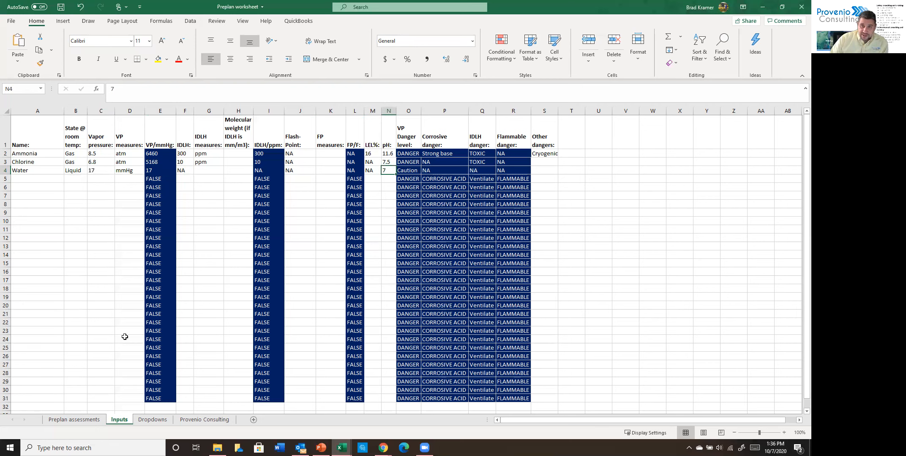
- Examine Ammonia's row on the Preplan assessments sheet, from name and state through the vapor pressure, corrosive and IDLH danger ratings
click(74, 421)
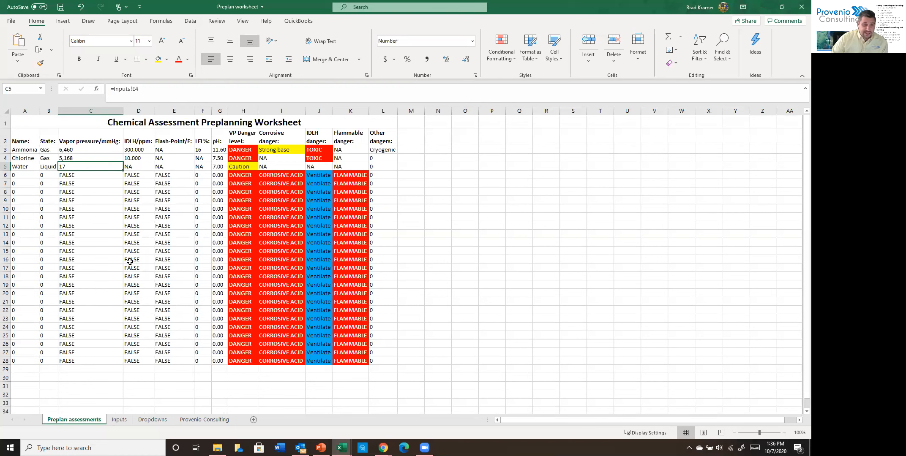
click(32, 151)
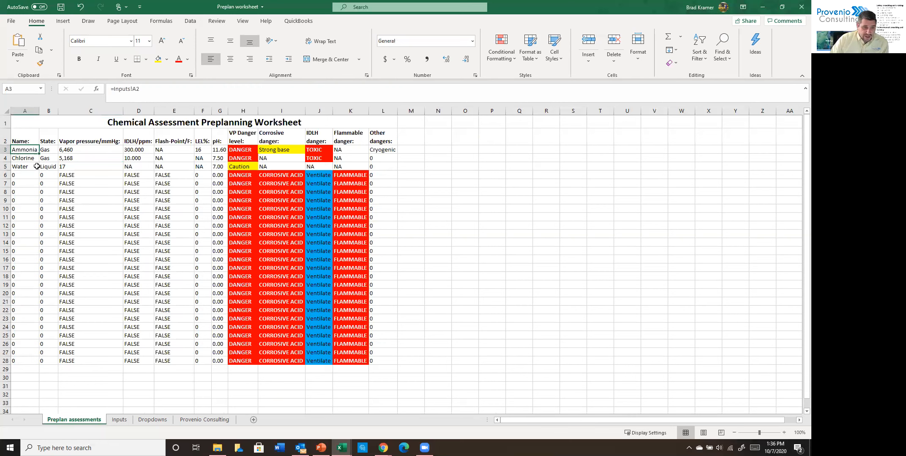
click(49, 151)
click(84, 150)
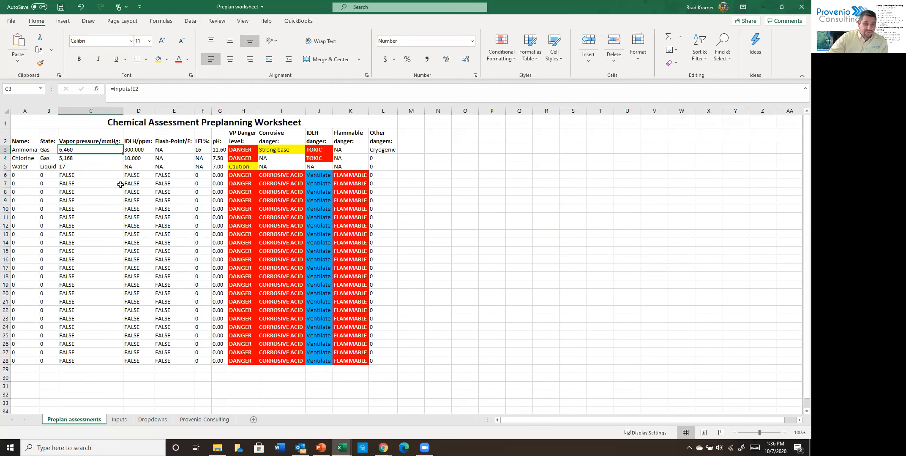
click(137, 151)
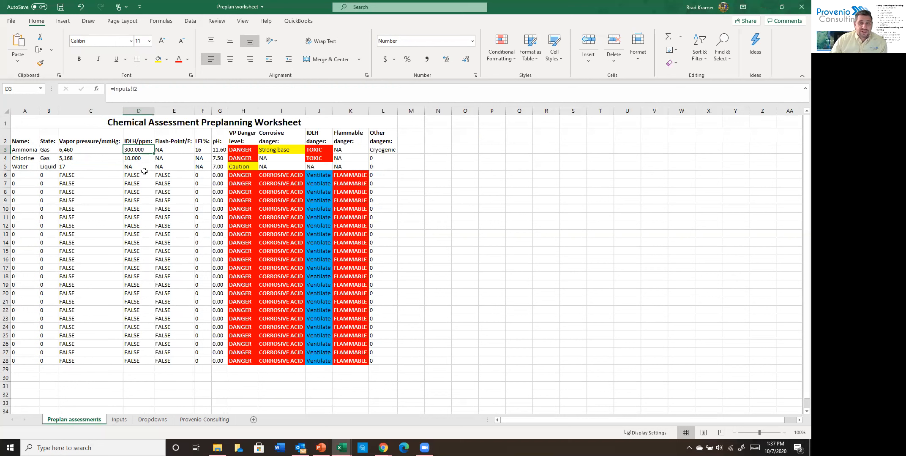
click(197, 150)
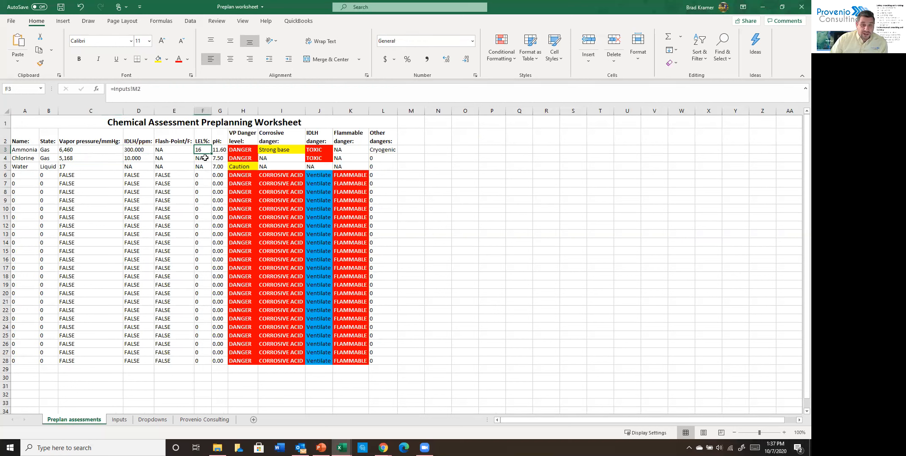
click(218, 151)
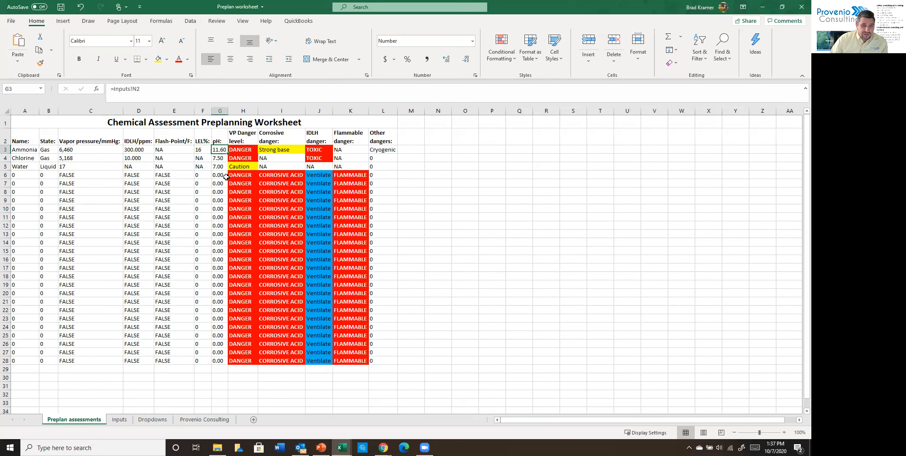
click(249, 151)
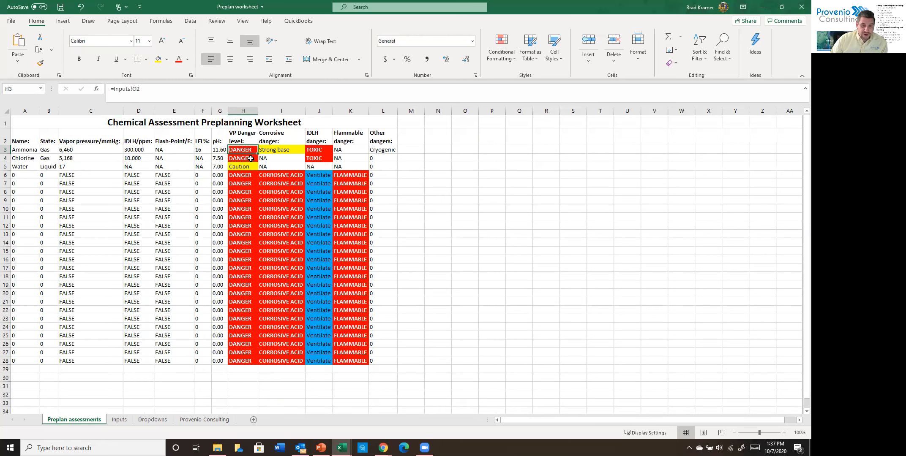
click(280, 151)
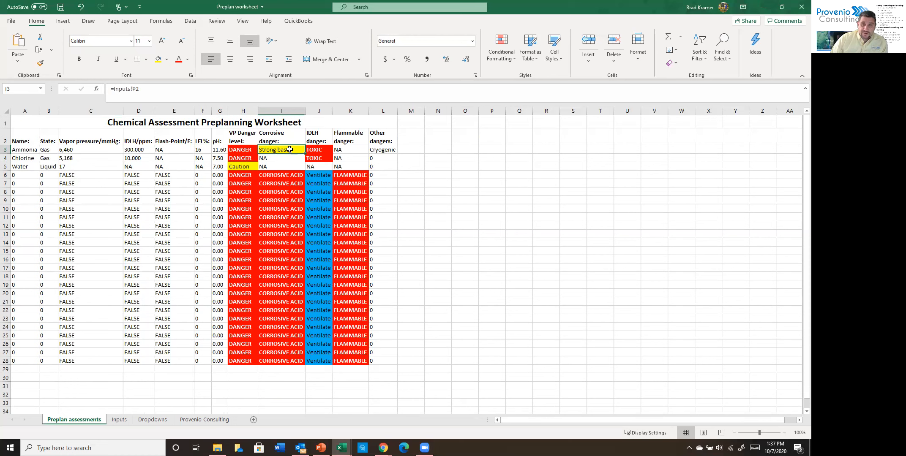
click(312, 149)
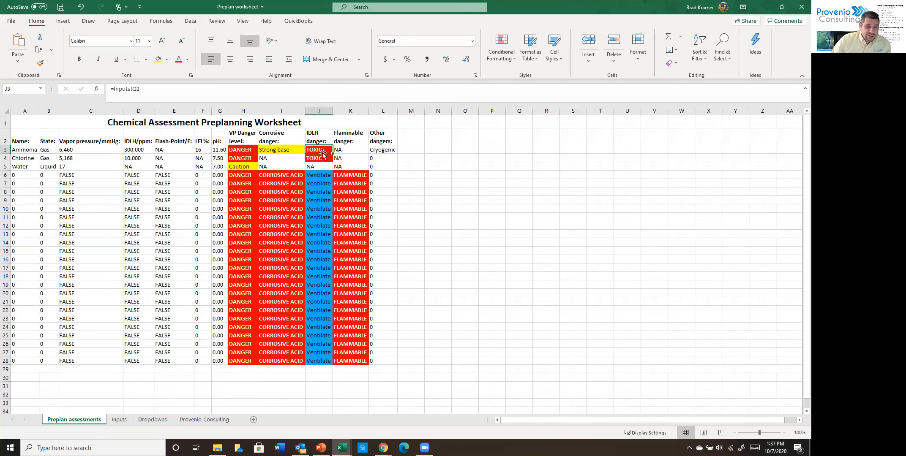
- Check Ammonia's flammable danger rating and its other dangers entry on the Preplan assessments sheet
click(346, 149)
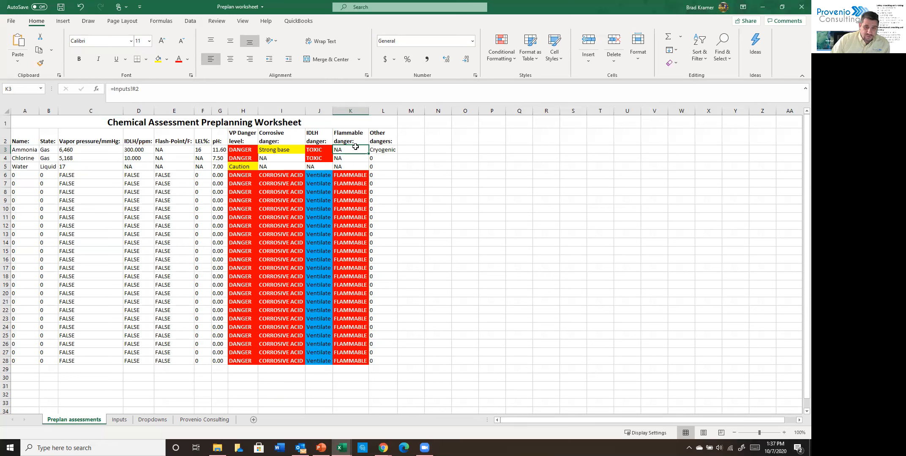
click(384, 150)
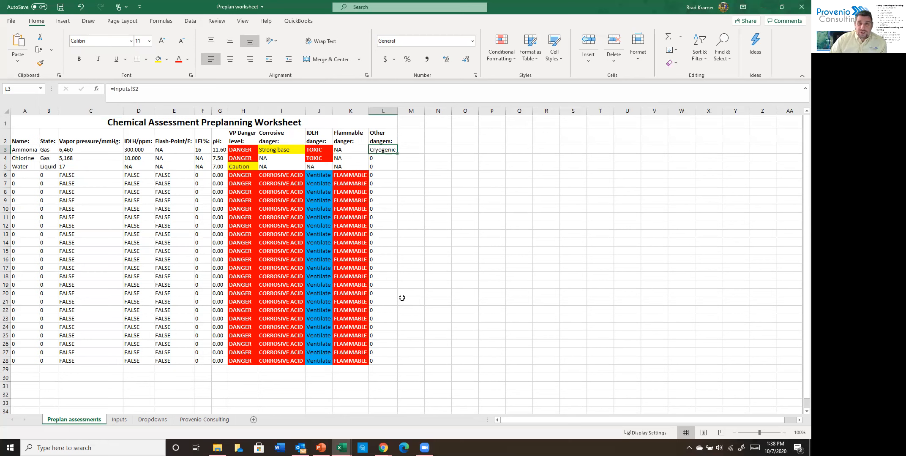
- Switch to Chrome and download the Preplan Worksheet file from the provenioconsulting.com home page, dismissing the download notice
click(383, 448)
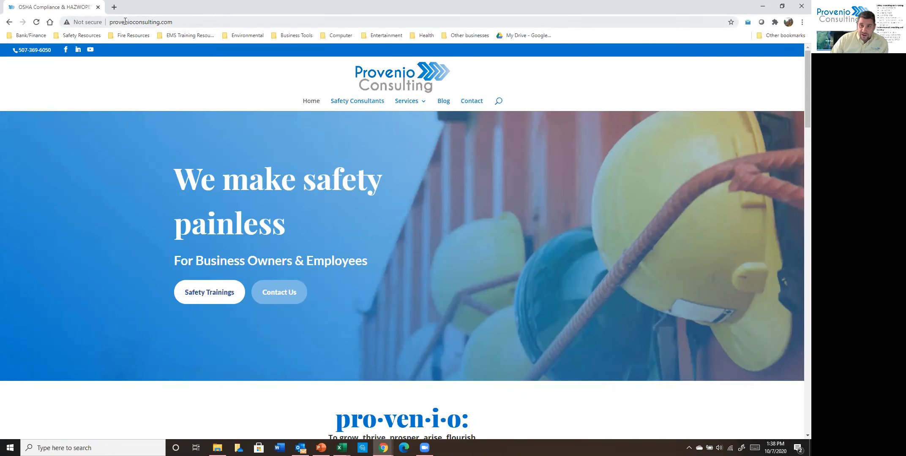
scroll(388, 211, down, 8)
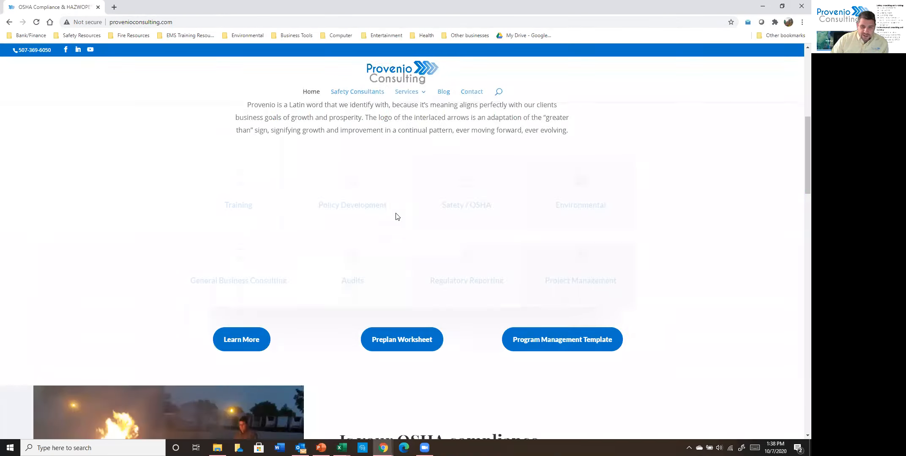
scroll(401, 225, down, 2)
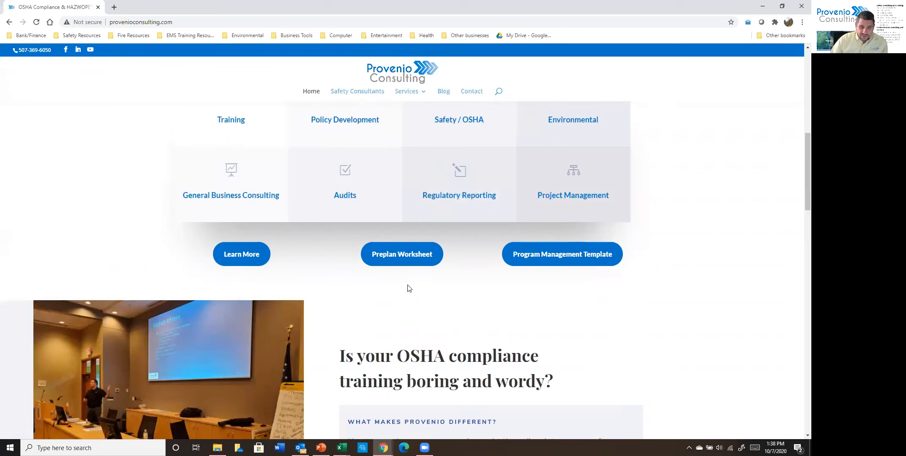
click(402, 257)
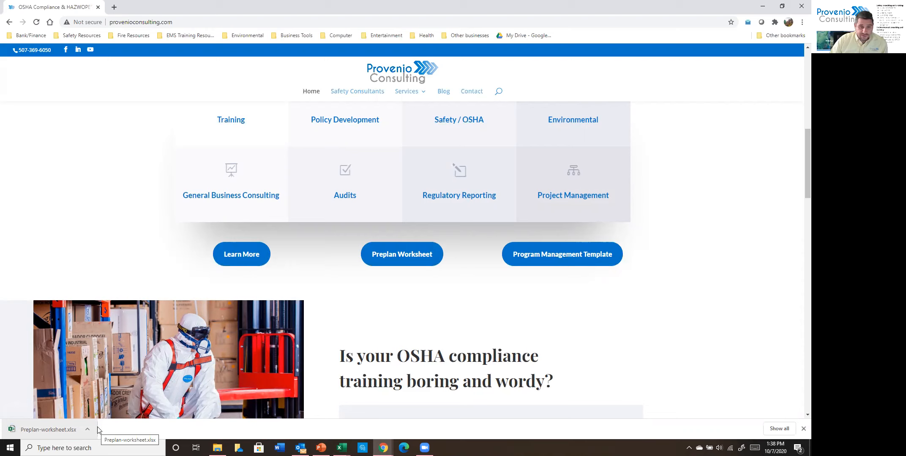
click(803, 429)
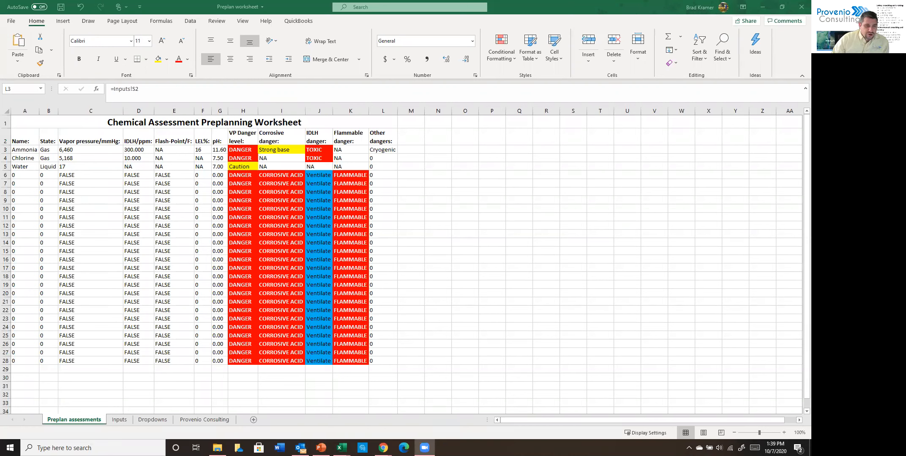
- Compare the vapor pressure danger levels of Ammonia and Water on the Preplan assessments sheet
click(248, 149)
click(247, 148)
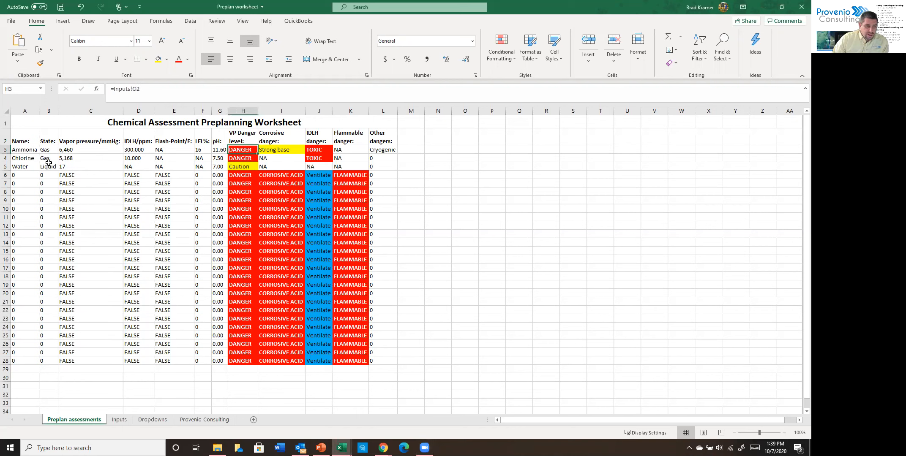
click(240, 168)
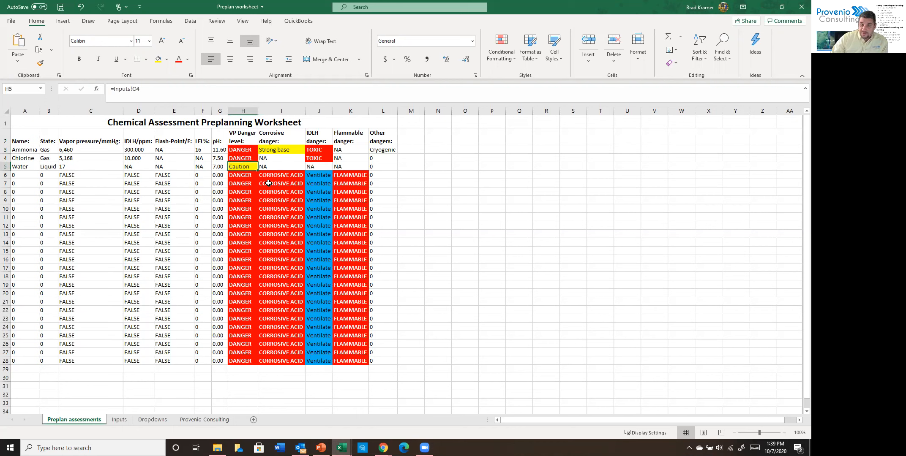